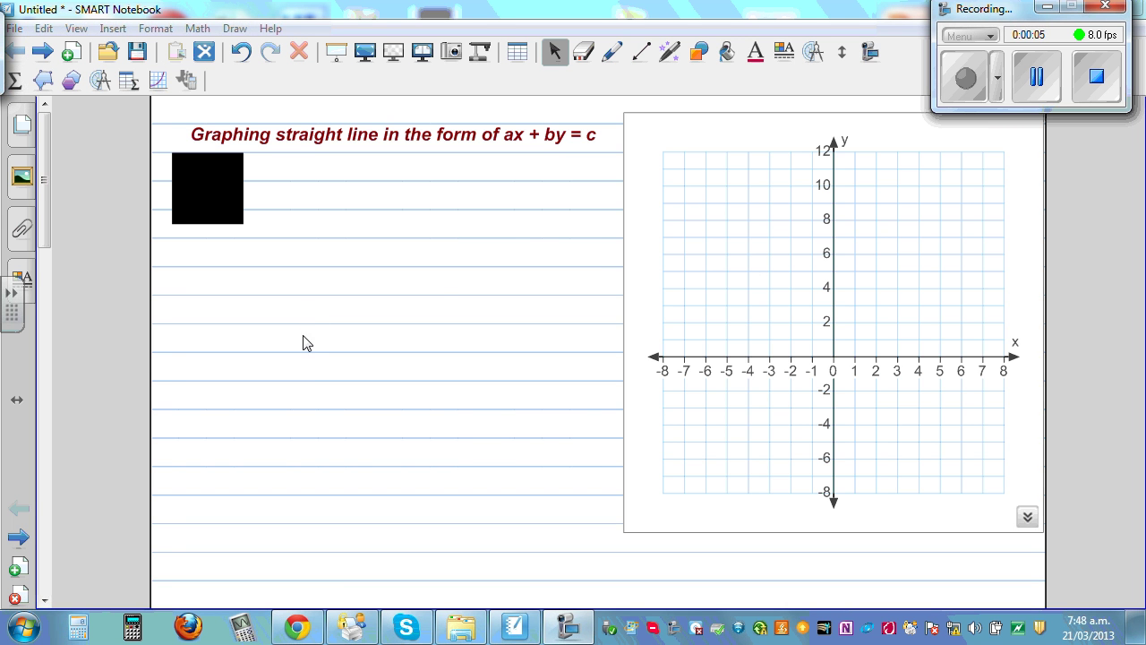
# Handwrite y = mx + c in blue ink, with an arrow at m and 'Gradient = Rise/Run' below.
pyautogui.click(612, 53)
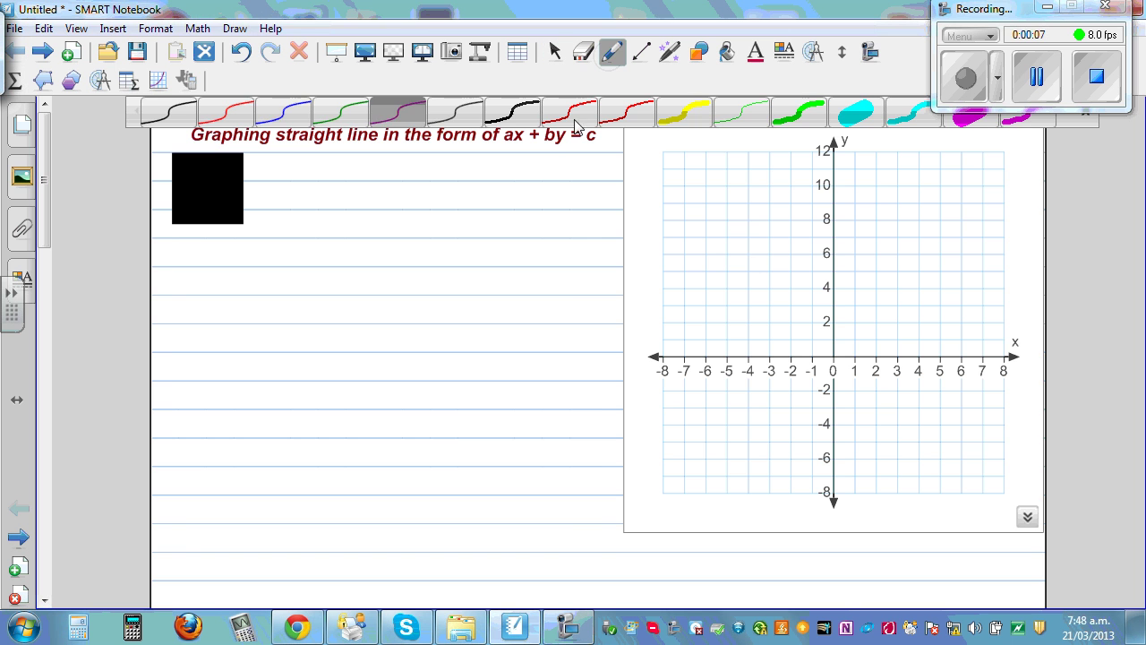
pyautogui.click(274, 115)
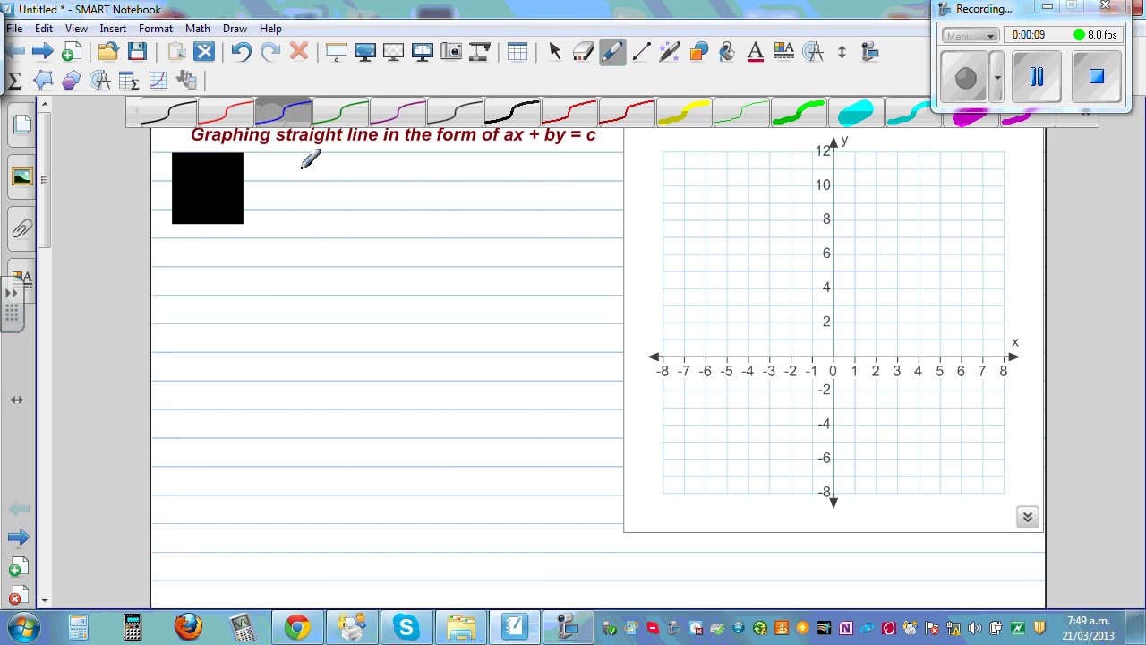
pyautogui.moveTo(293, 171); pyautogui.dragTo(289, 213)
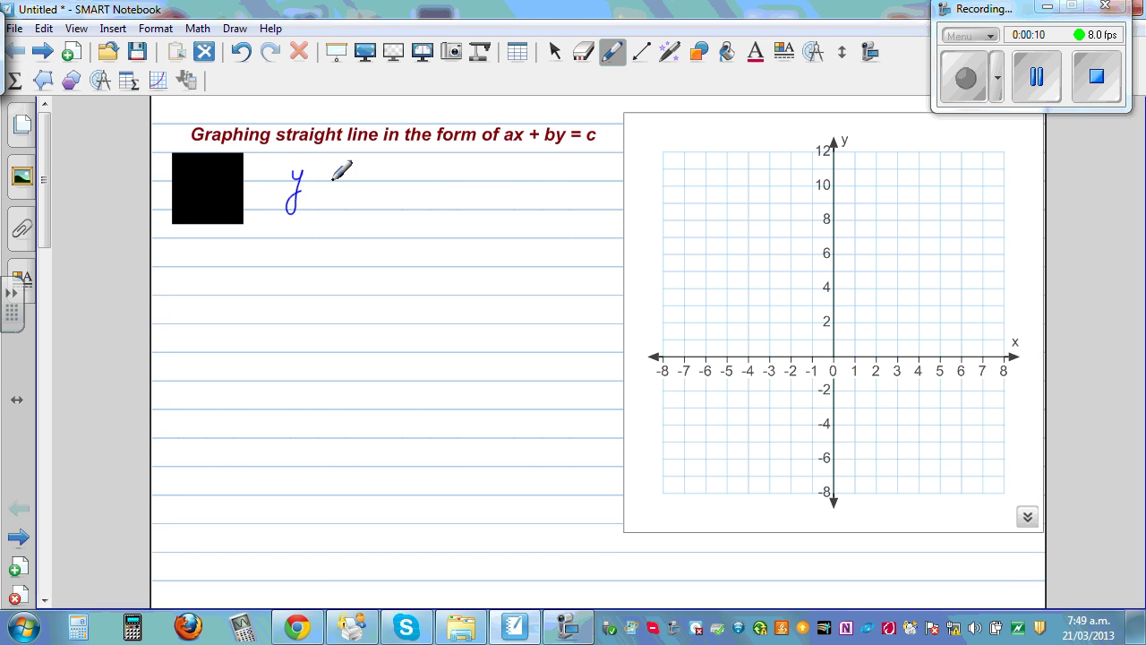
pyautogui.moveTo(319, 173); pyautogui.dragTo(338, 172)
pyautogui.moveTo(319, 180); pyautogui.dragTo(484, 180)
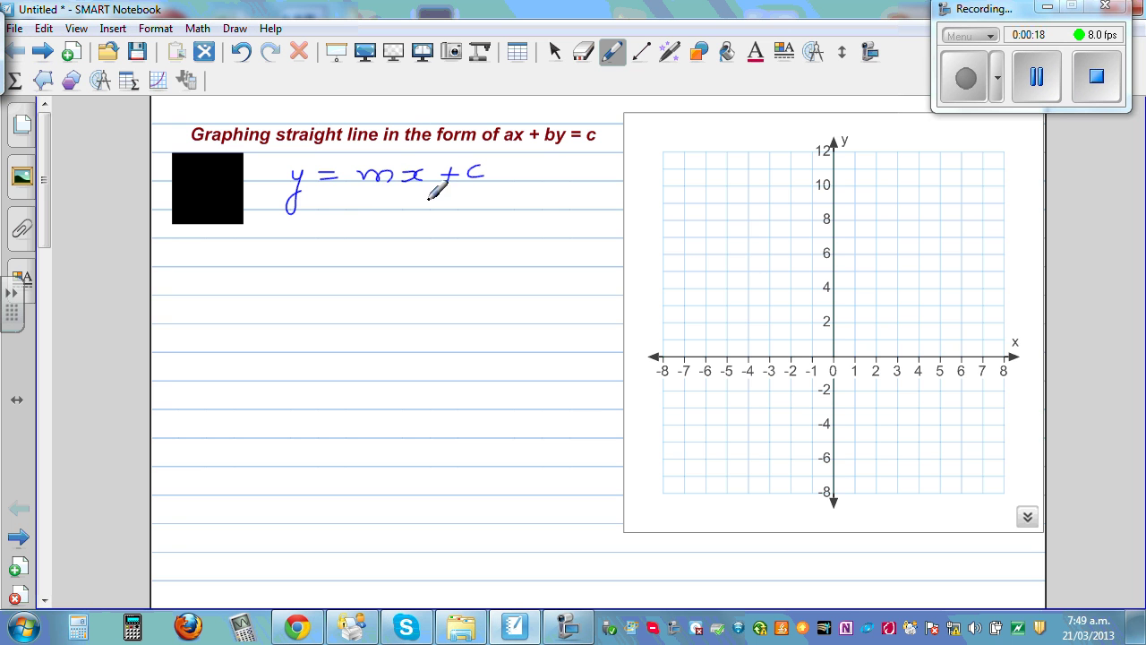
pyautogui.moveTo(369, 206)
pyautogui.mouseDown()
pyautogui.moveTo(337, 260)
pyautogui.moveTo(394, 244)
pyautogui.moveTo(458, 261)
pyautogui.mouseUp()
pyautogui.moveTo(467, 231)
pyautogui.mouseDown()
pyautogui.moveTo(471, 263)
pyautogui.moveTo(458, 250)
pyautogui.moveTo(525, 259)
pyautogui.moveTo(523, 241)
pyautogui.moveTo(537, 262)
pyautogui.moveTo(550, 263)
pyautogui.moveTo(549, 243)
pyautogui.moveTo(563, 263)
pyautogui.moveTo(582, 259)
pyautogui.moveTo(527, 267)
pyautogui.moveTo(561, 269)
pyautogui.moveTo(536, 276)
pyautogui.moveTo(534, 289)
pyautogui.moveTo(553, 267)
pyautogui.moveTo(547, 286)
pyautogui.moveTo(560, 290)
pyautogui.moveTo(620, 255)
pyautogui.mouseUp()
# Extend the gradient note with '= change in y / change in x'.
pyautogui.moveTo(606, 264)
pyautogui.mouseDown()
pyautogui.moveTo(714, 253)
pyautogui.moveTo(704, 277)
pyautogui.moveTo(722, 257)
pyautogui.moveTo(797, 262)
pyautogui.mouseUp()
pyautogui.click(757, 242)
pyautogui.moveTo(805, 252); pyautogui.dragTo(796, 282)
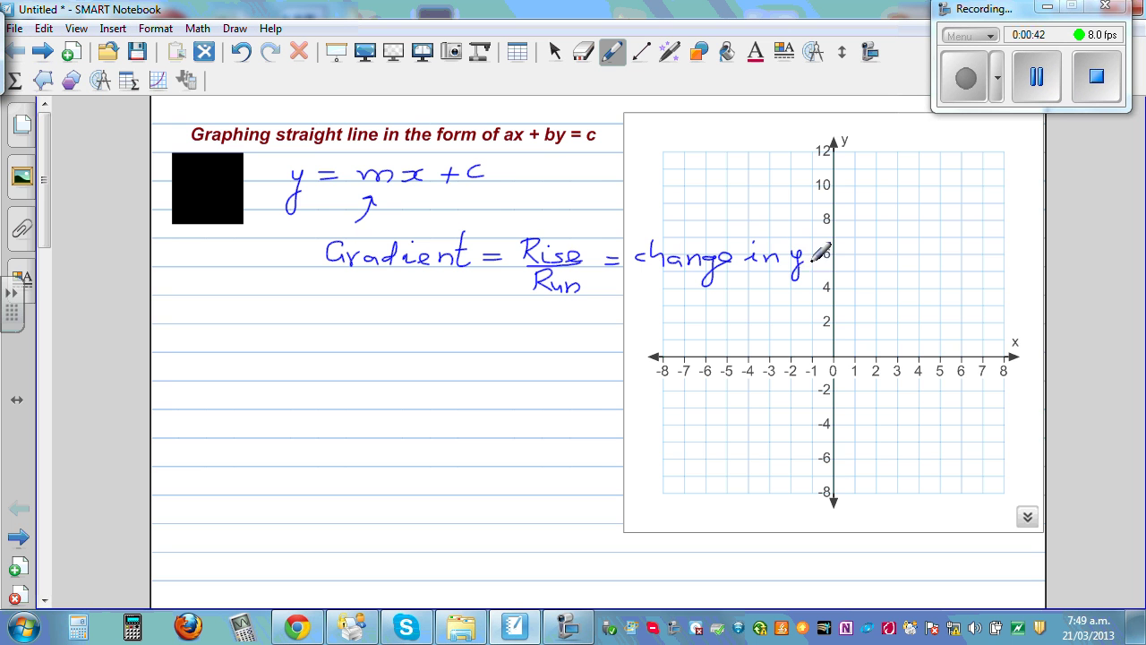
pyautogui.moveTo(636, 269); pyautogui.dragTo(788, 270)
pyautogui.moveTo(652, 282)
pyautogui.mouseDown()
pyautogui.moveTo(726, 284)
pyautogui.moveTo(713, 295)
pyautogui.moveTo(729, 280)
pyautogui.moveTo(754, 288)
pyautogui.moveTo(763, 274)
pyautogui.moveTo(790, 282)
pyautogui.moveTo(771, 284)
pyautogui.moveTo(803, 292)
pyautogui.mouseUp()
pyautogui.click(760, 276)
pyautogui.moveTo(808, 281); pyautogui.dragTo(799, 293)
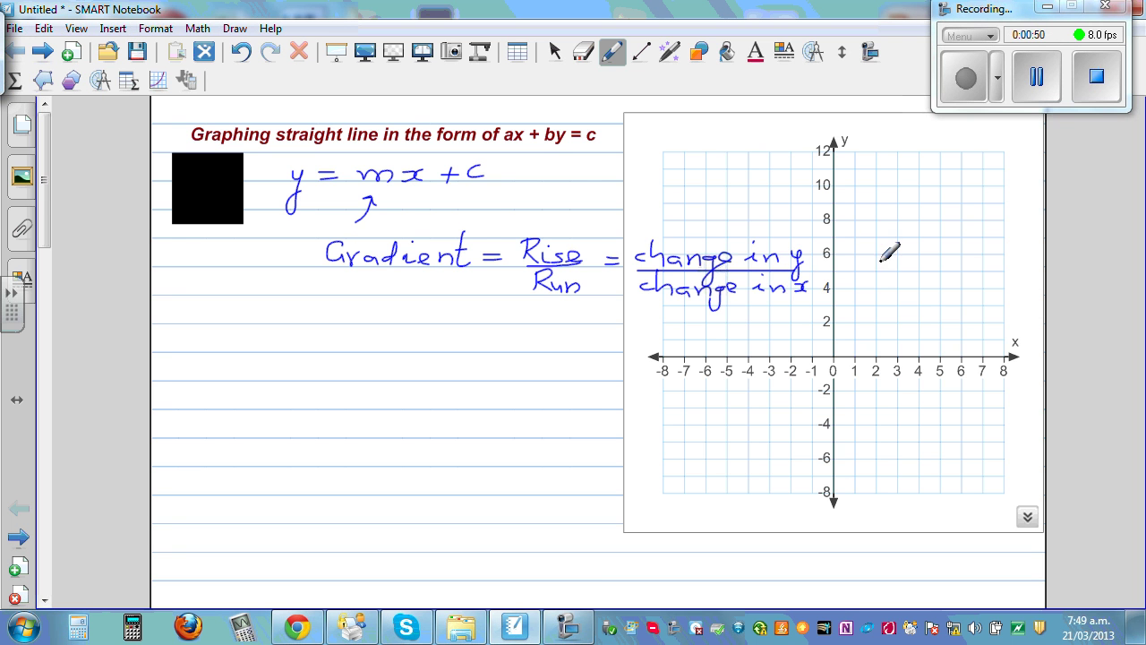
# Add '= (y2 − y1)/(x2 − x1)' and circle the c in y = mx + c.
pyautogui.moveTo(850, 257); pyautogui.dragTo(869, 255)
pyautogui.moveTo(852, 266)
pyautogui.mouseDown()
pyautogui.moveTo(871, 264)
pyautogui.moveTo(885, 287)
pyautogui.moveTo(933, 265)
pyautogui.moveTo(940, 284)
pyautogui.moveTo(957, 279)
pyautogui.moveTo(927, 277)
pyautogui.moveTo(951, 276)
pyautogui.moveTo(899, 301)
pyautogui.moveTo(969, 304)
pyautogui.mouseUp()
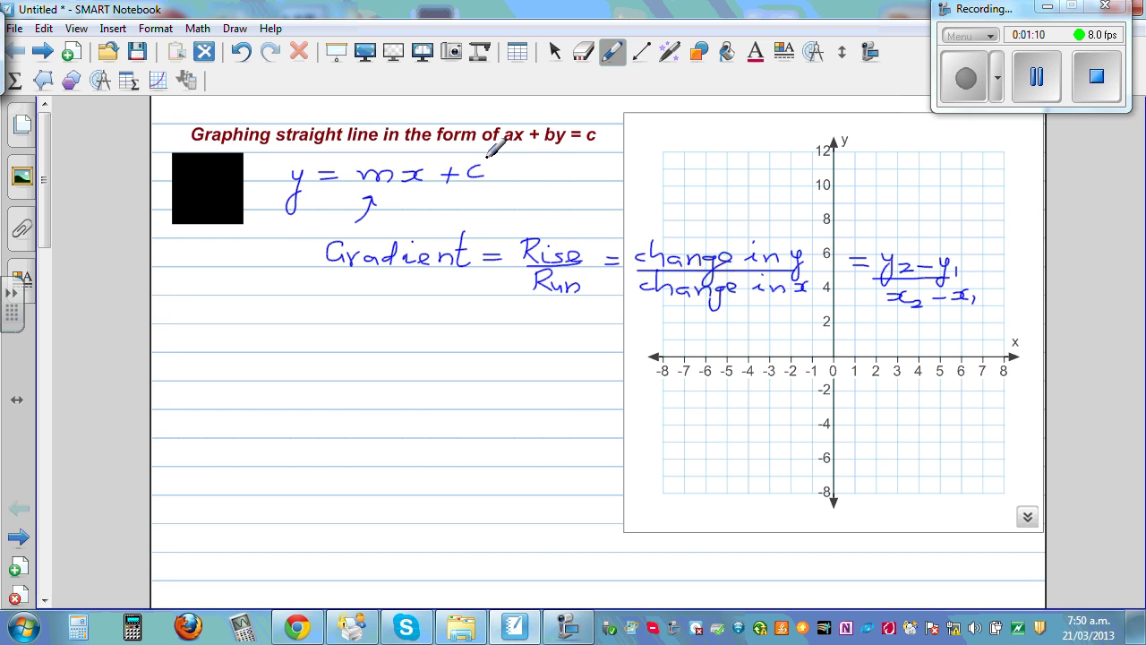
pyautogui.moveTo(469, 159)
pyautogui.mouseDown()
pyautogui.moveTo(495, 178)
pyautogui.moveTo(485, 158)
pyautogui.moveTo(493, 171)
pyautogui.moveTo(575, 175)
pyautogui.moveTo(566, 211)
pyautogui.mouseUp()
# Label the circled c as 'y intercept', then erase the blue notes with a large eraser.
pyautogui.moveTo(613, 168)
pyautogui.mouseDown()
pyautogui.moveTo(673, 157)
pyautogui.moveTo(688, 176)
pyautogui.mouseUp()
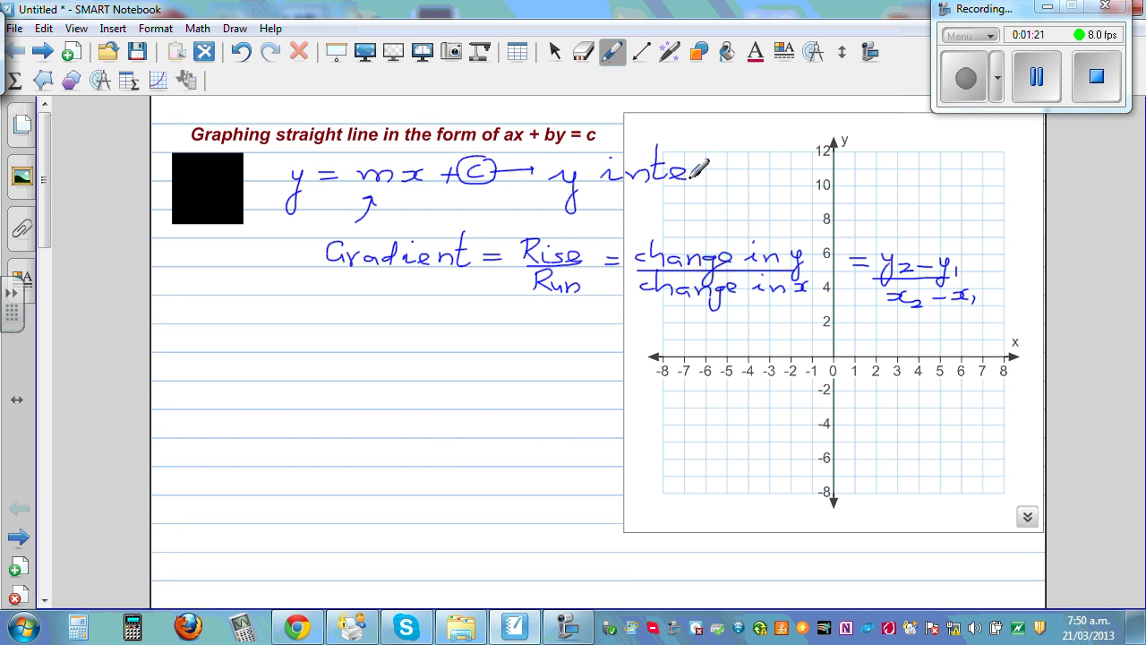
pyautogui.moveTo(691, 172)
pyautogui.mouseDown()
pyautogui.moveTo(724, 159)
pyautogui.moveTo(758, 179)
pyautogui.moveTo(772, 158)
pyautogui.mouseUp()
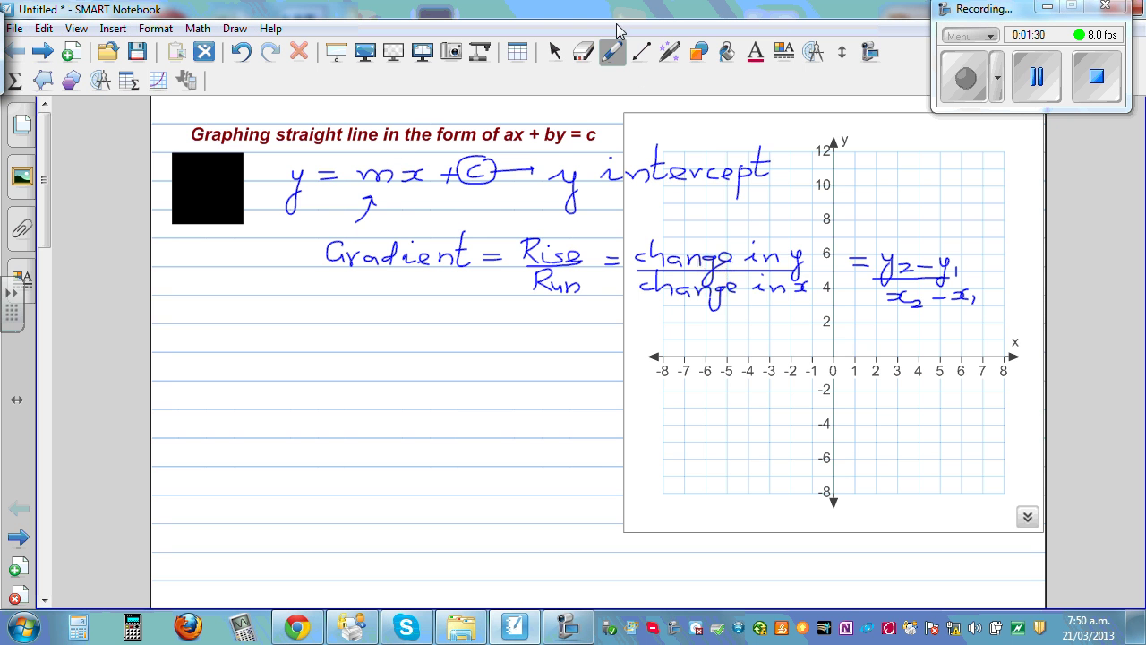
pyautogui.click(583, 52)
pyautogui.click(622, 113)
pyautogui.moveTo(860, 278)
pyautogui.mouseDown()
pyautogui.moveTo(1010, 305)
pyautogui.moveTo(463, 271)
pyautogui.moveTo(320, 225)
pyautogui.moveTo(532, 185)
pyautogui.moveTo(728, 173)
pyautogui.mouseUp()
# Write −3x + 2y = 12 in thin black ink and the underlined heading 'Cover up method'.
pyautogui.click(611, 52)
pyautogui.click(451, 116)
pyautogui.moveTo(273, 193)
pyautogui.mouseDown()
pyautogui.moveTo(310, 198)
pyautogui.moveTo(299, 207)
pyautogui.moveTo(394, 202)
pyautogui.moveTo(384, 211)
pyautogui.moveTo(414, 189)
pyautogui.moveTo(428, 207)
pyautogui.moveTo(445, 191)
pyautogui.moveTo(440, 226)
pyautogui.moveTo(484, 193)
pyautogui.moveTo(496, 204)
pyautogui.moveTo(550, 206)
pyautogui.mouseUp()
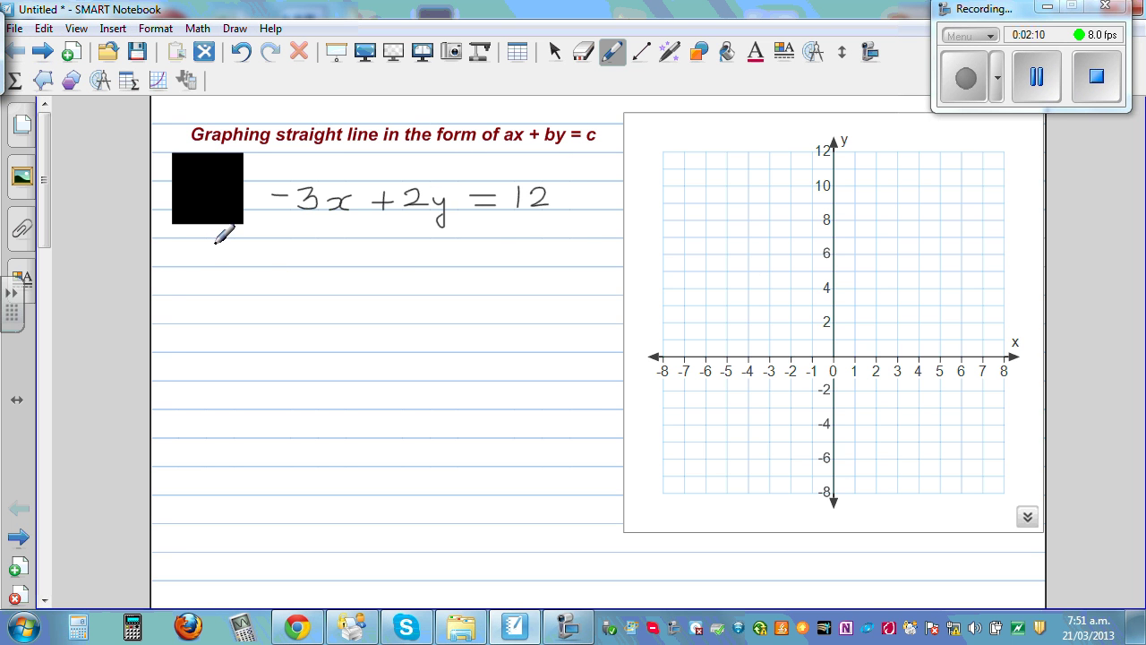
pyautogui.moveTo(225, 245)
pyautogui.mouseDown()
pyautogui.moveTo(229, 262)
pyautogui.moveTo(279, 252)
pyautogui.moveTo(324, 269)
pyautogui.moveTo(337, 254)
pyautogui.moveTo(422, 259)
pyautogui.moveTo(430, 242)
pyautogui.moveTo(471, 251)
pyautogui.moveTo(475, 234)
pyautogui.mouseUp()
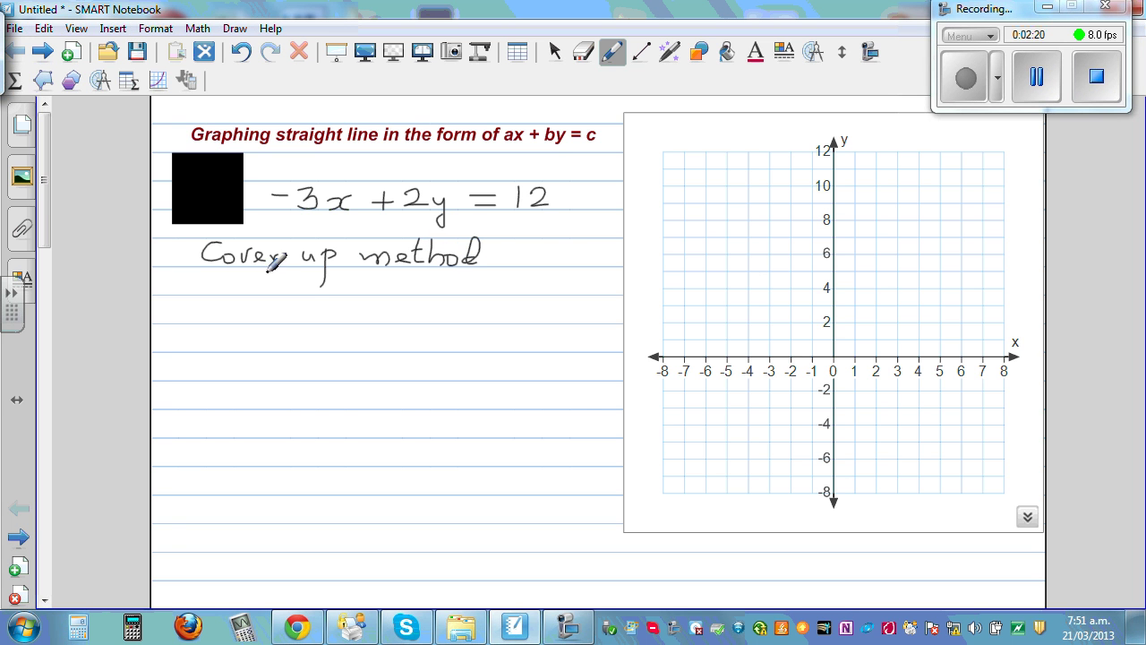
pyautogui.moveTo(198, 274); pyautogui.dragTo(472, 270)
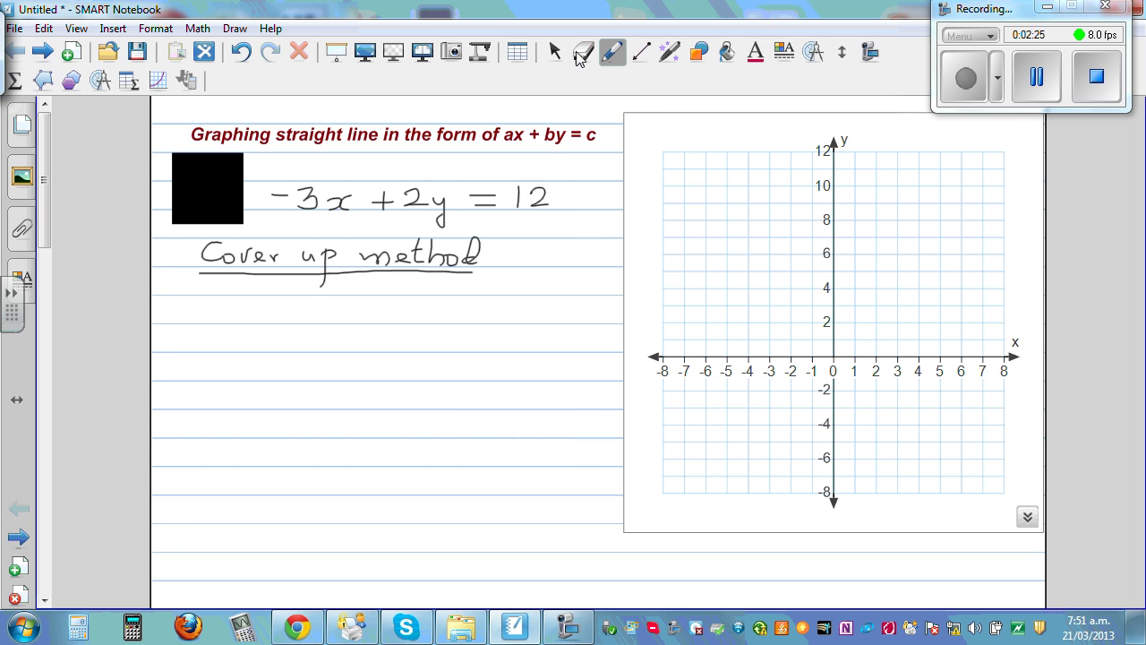
# Move the black square over −3x and enlarge it to cover the term.
pyautogui.click(555, 53)
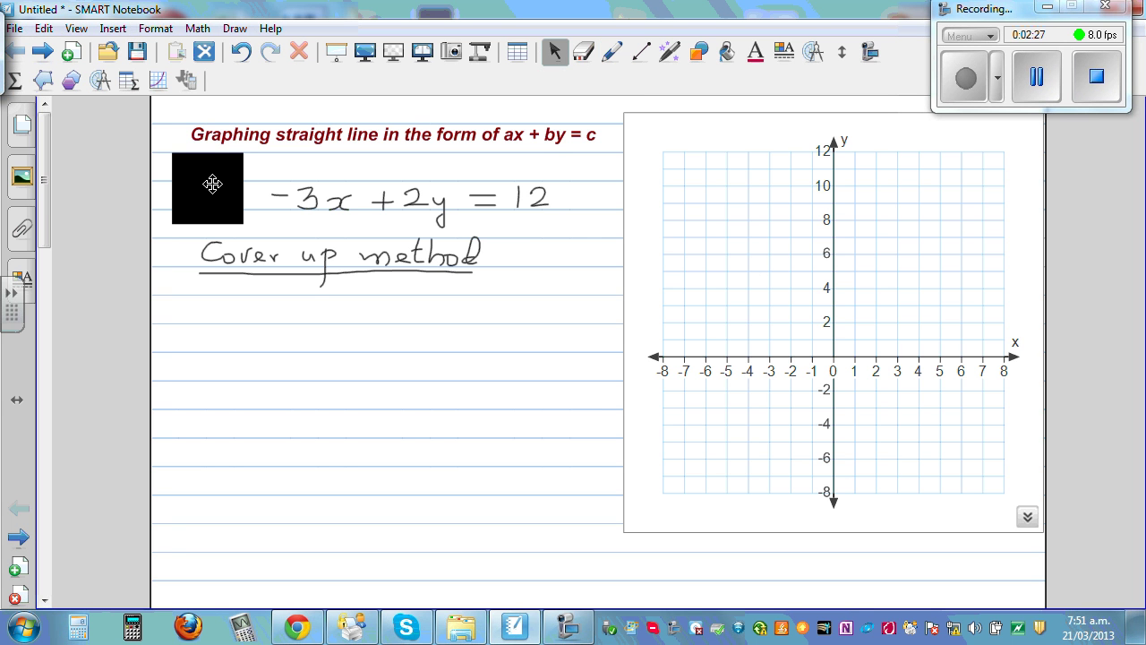
pyautogui.moveTo(227, 188); pyautogui.dragTo(322, 189)
pyautogui.moveTo(348, 232); pyautogui.dragTo(363, 245)
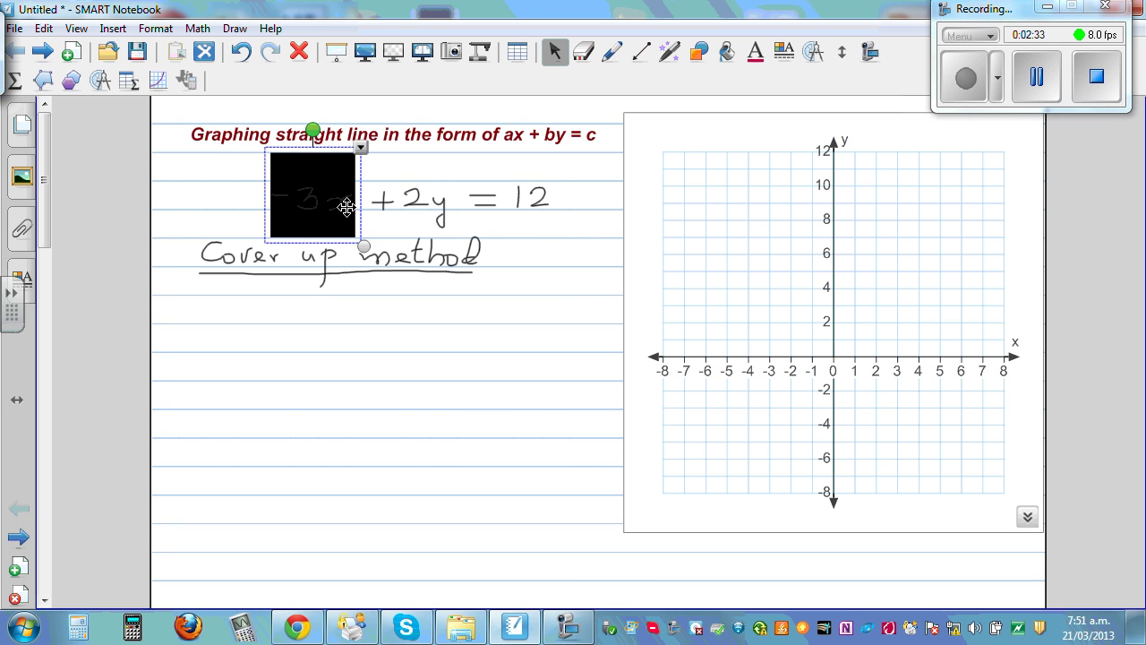
pyautogui.click(419, 199)
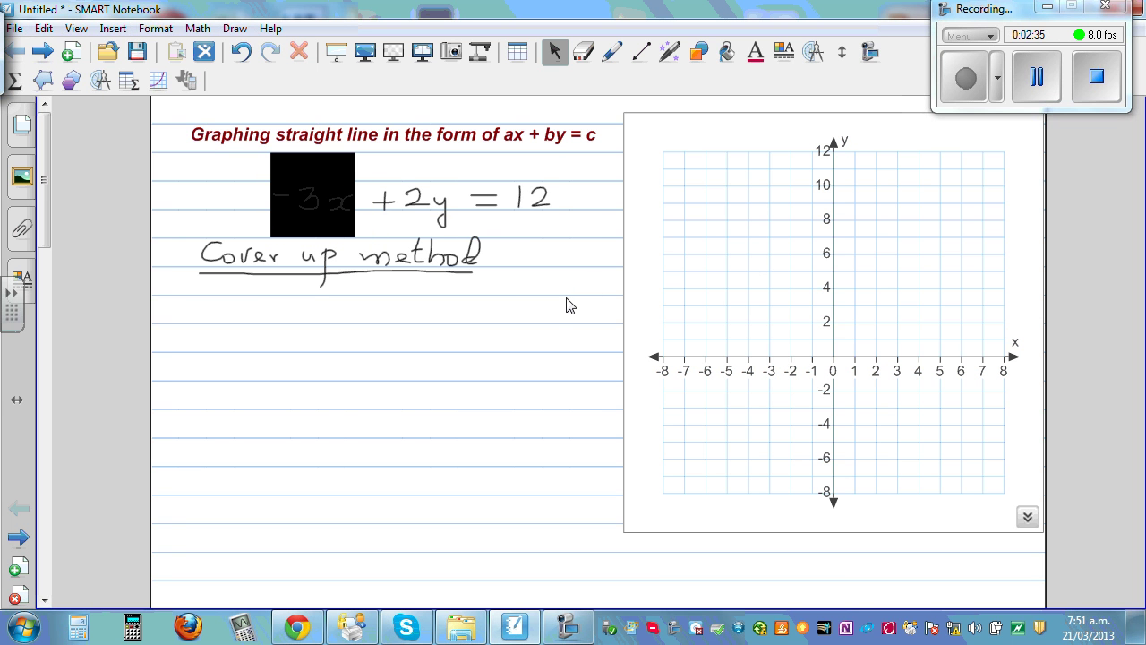
# Write x = 0 under the Cover up method heading.
pyautogui.click(612, 53)
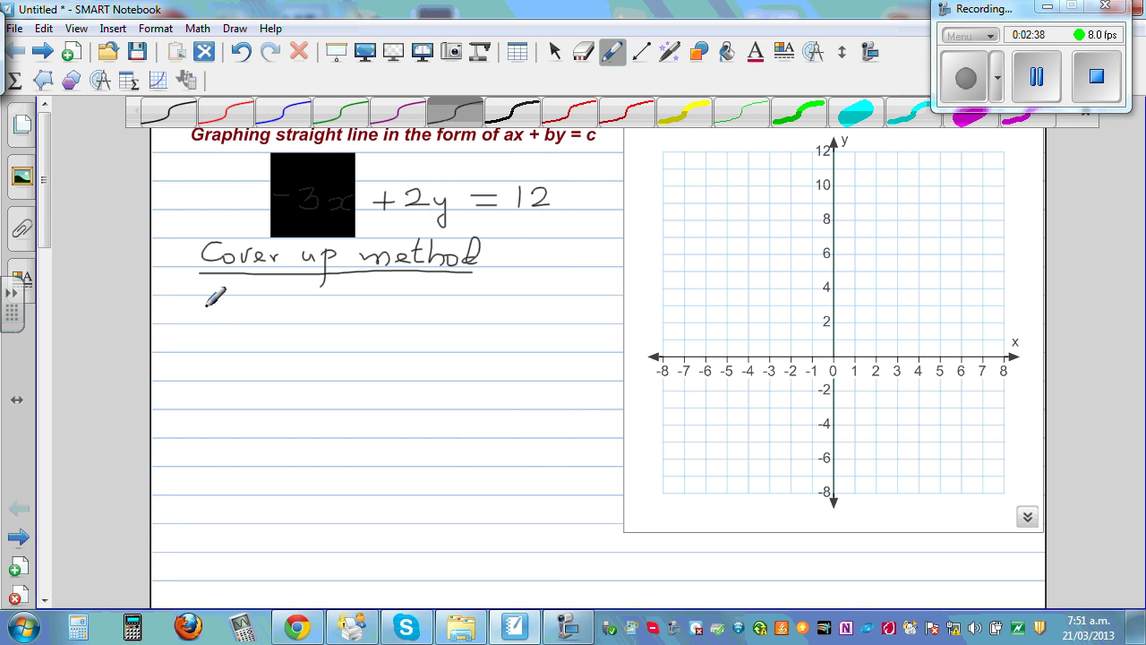
pyautogui.moveTo(208, 307); pyautogui.dragTo(231, 320)
pyautogui.moveTo(230, 305)
pyautogui.mouseDown()
pyautogui.moveTo(208, 321)
pyautogui.moveTo(294, 306)
pyautogui.mouseUp()
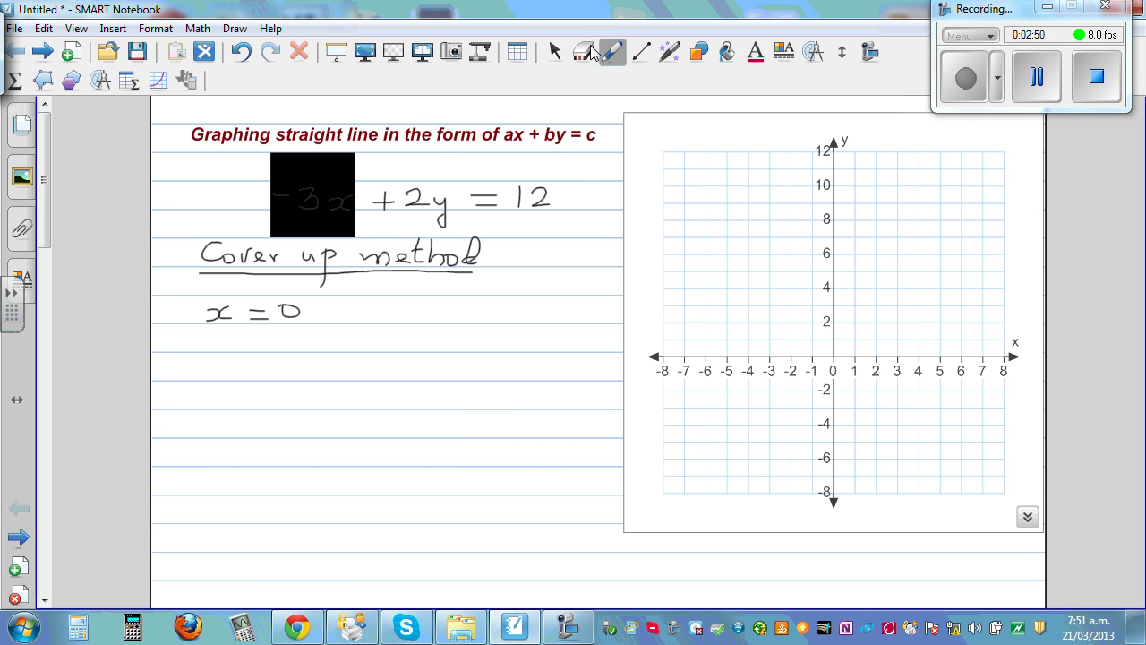
# Move the black square onto the graph's upper-left area, revealing −3x.
pyautogui.click(552, 51)
pyautogui.moveTo(323, 197)
pyautogui.mouseDown()
pyautogui.moveTo(389, 282)
pyautogui.moveTo(329, 180)
pyautogui.mouseUp()
pyautogui.click(300, 238)
pyautogui.moveTo(307, 223); pyautogui.dragTo(737, 261)
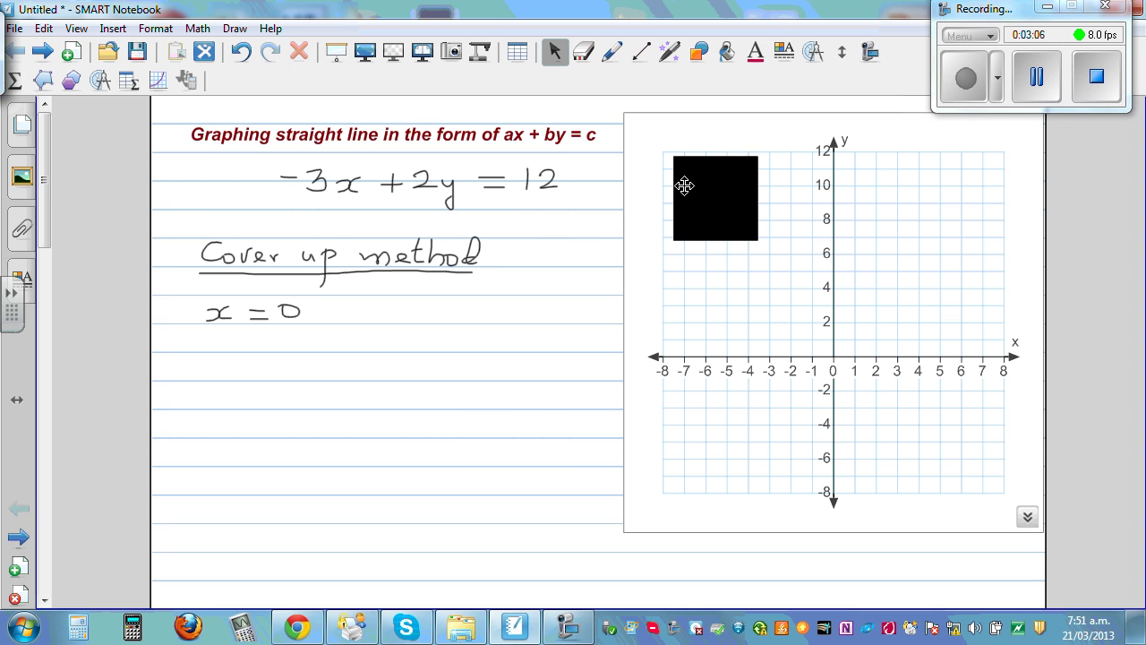
# Cover −3x with the black square again and write 2y = 12 beside x = 0.
pyautogui.moveTo(680, 174); pyautogui.dragTo(291, 161)
pyautogui.click(610, 233)
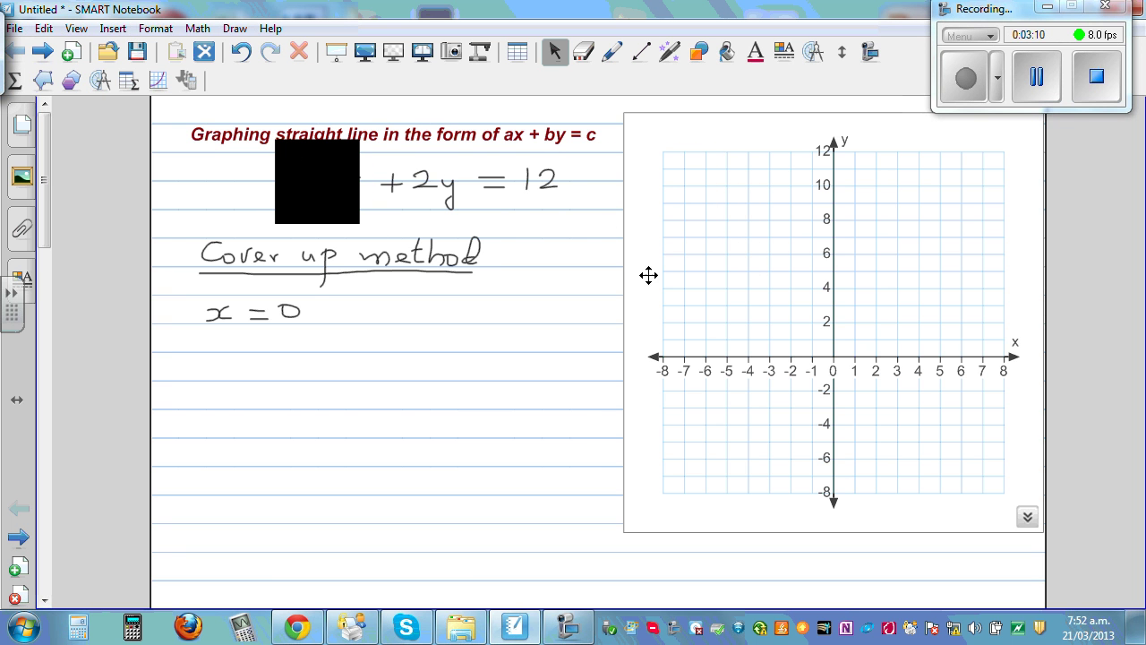
pyautogui.click(612, 53)
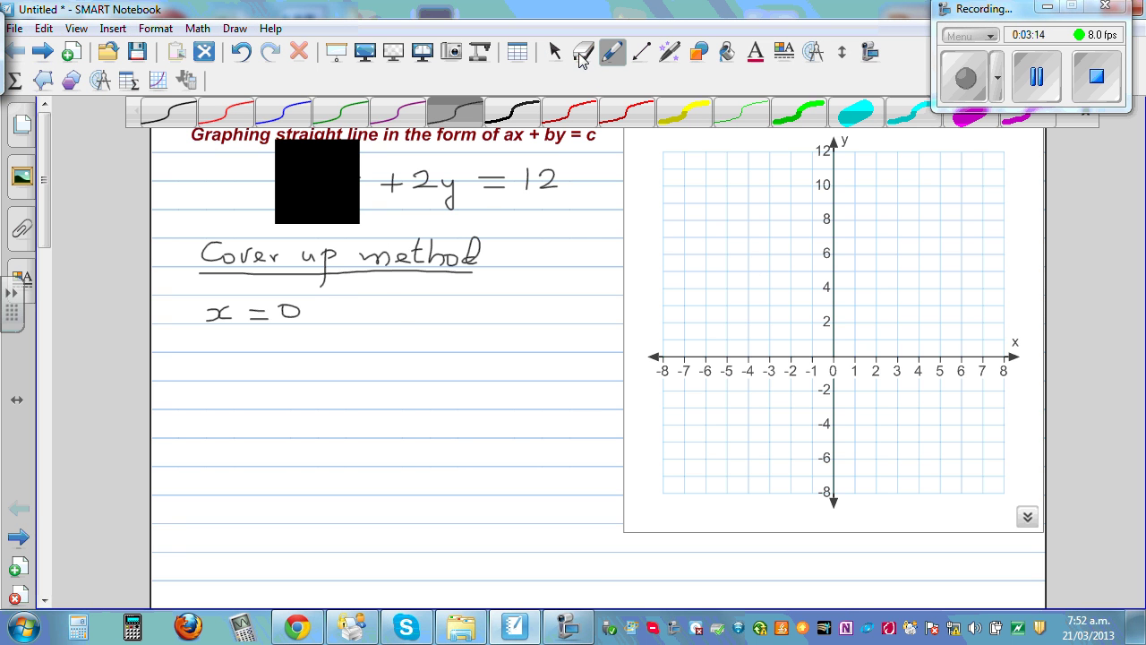
pyautogui.moveTo(408, 302)
pyautogui.mouseDown()
pyautogui.moveTo(450, 309)
pyautogui.moveTo(436, 343)
pyautogui.mouseUp()
pyautogui.moveTo(466, 305); pyautogui.dragTo(545, 314)
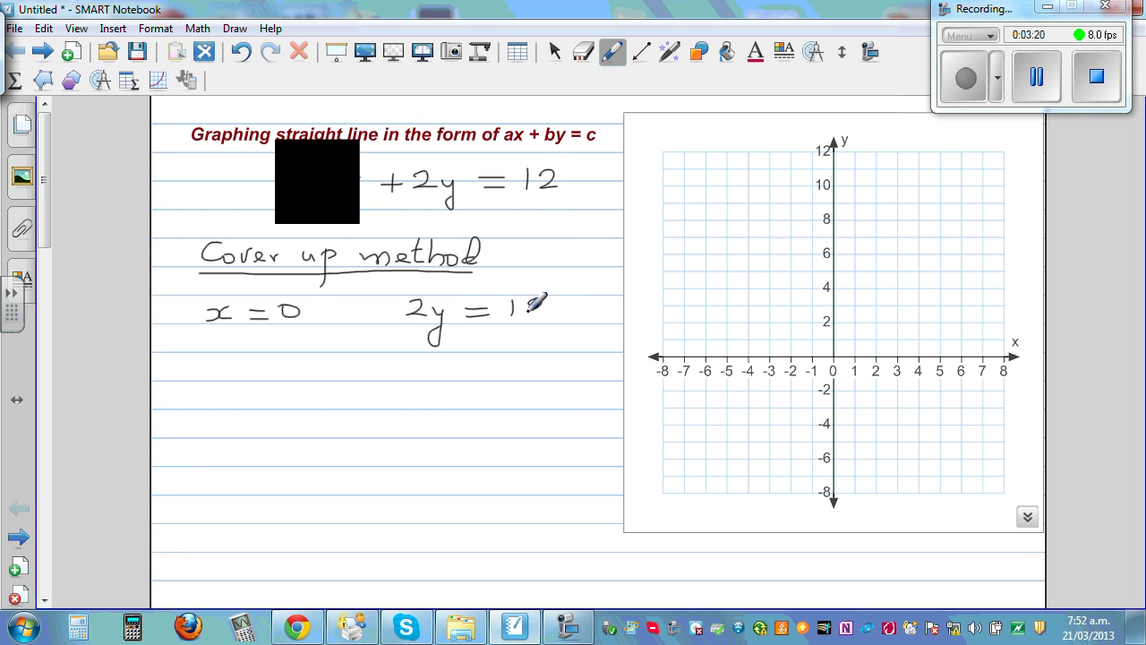
# Write y = 6 below it and the note (y intercept = 6).
pyautogui.moveTo(426, 362); pyautogui.dragTo(427, 405)
pyautogui.moveTo(460, 367); pyautogui.dragTo(494, 367)
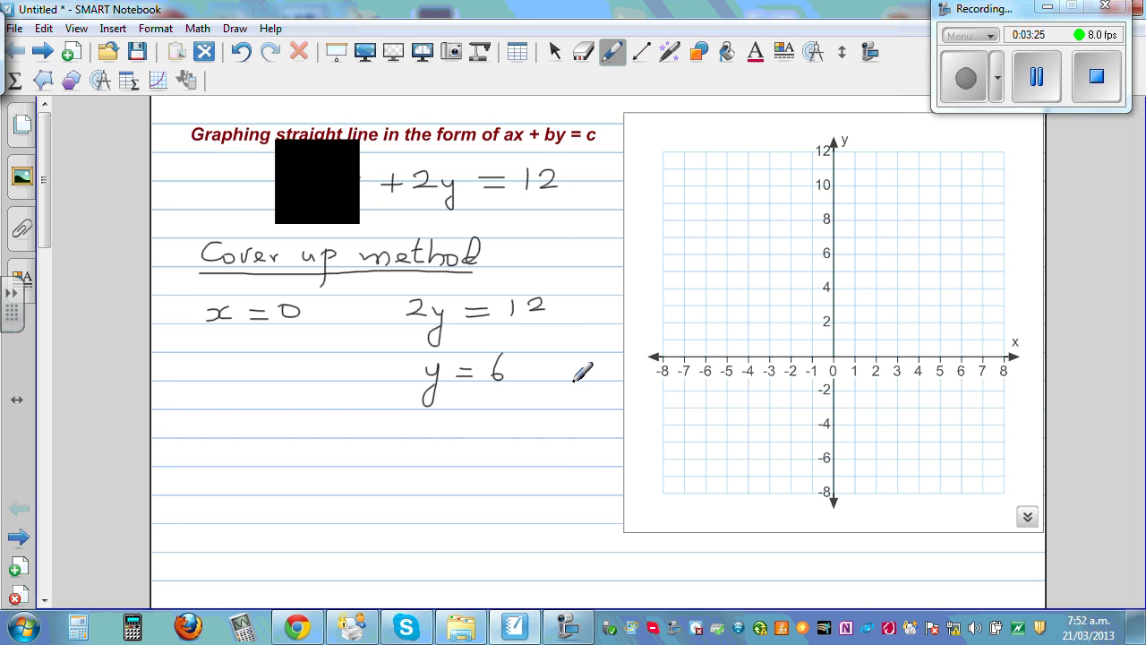
pyautogui.moveTo(324, 390)
pyautogui.mouseDown()
pyautogui.moveTo(320, 409)
pyautogui.moveTo(345, 410)
pyautogui.mouseUp()
pyautogui.moveTo(357, 394)
pyautogui.mouseDown()
pyautogui.moveTo(339, 428)
pyautogui.moveTo(368, 409)
pyautogui.moveTo(422, 410)
pyautogui.mouseUp()
pyautogui.click(373, 388)
pyautogui.moveTo(412, 395)
pyautogui.mouseDown()
pyautogui.moveTo(512, 408)
pyautogui.moveTo(516, 427)
pyautogui.moveTo(532, 404)
pyautogui.moveTo(567, 393)
pyautogui.moveTo(587, 394)
pyautogui.moveTo(591, 408)
pyautogui.mouseUp()
pyautogui.moveTo(608, 389); pyautogui.dragTo(609, 412)
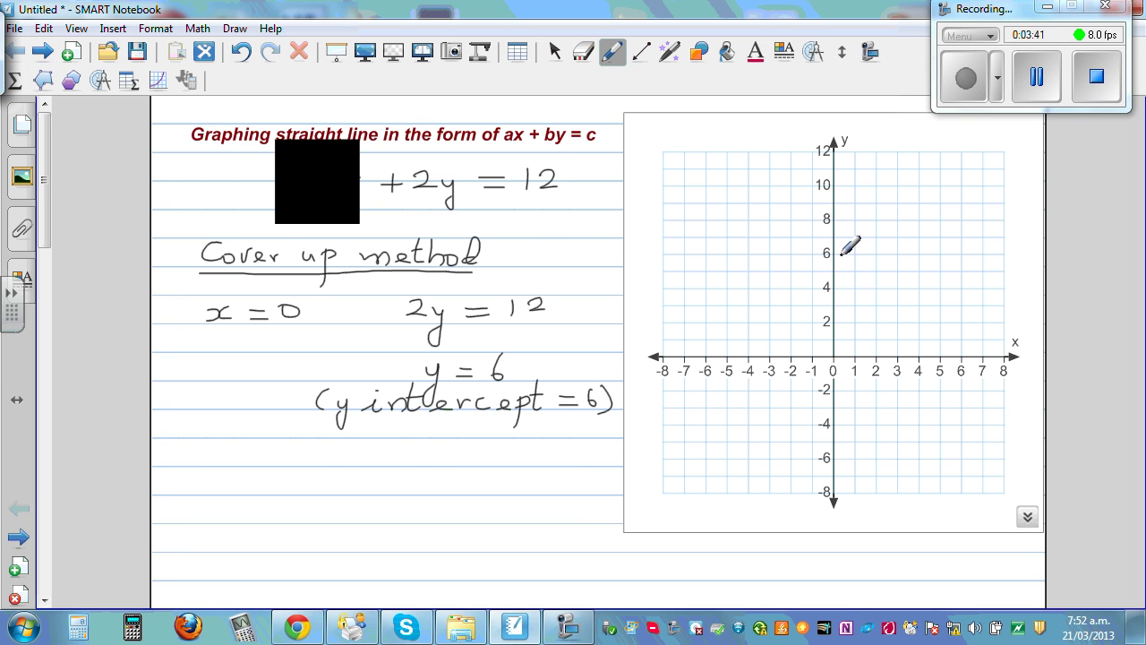